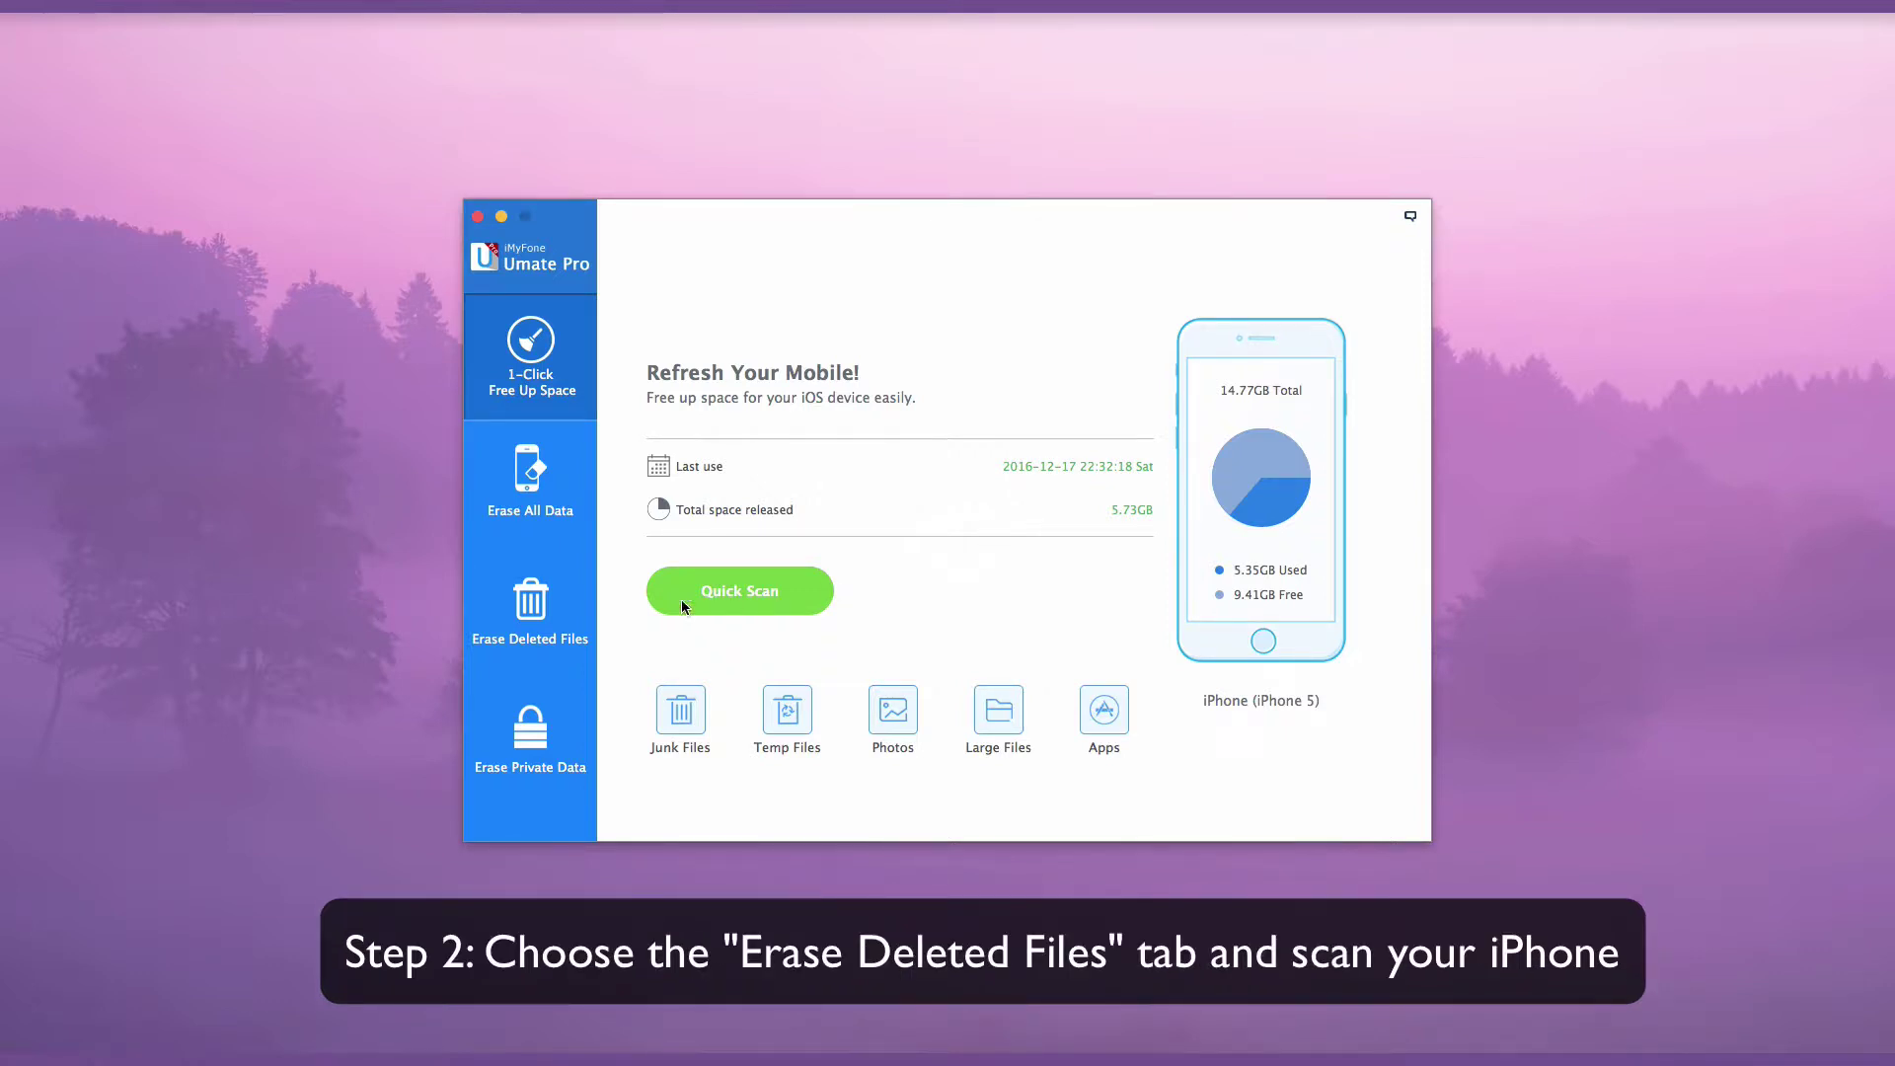
Run an Erase Deleted Files scan on the iPhone, finding 4 deleted records
{"action": "left_click", "coordinate": [525, 621]}
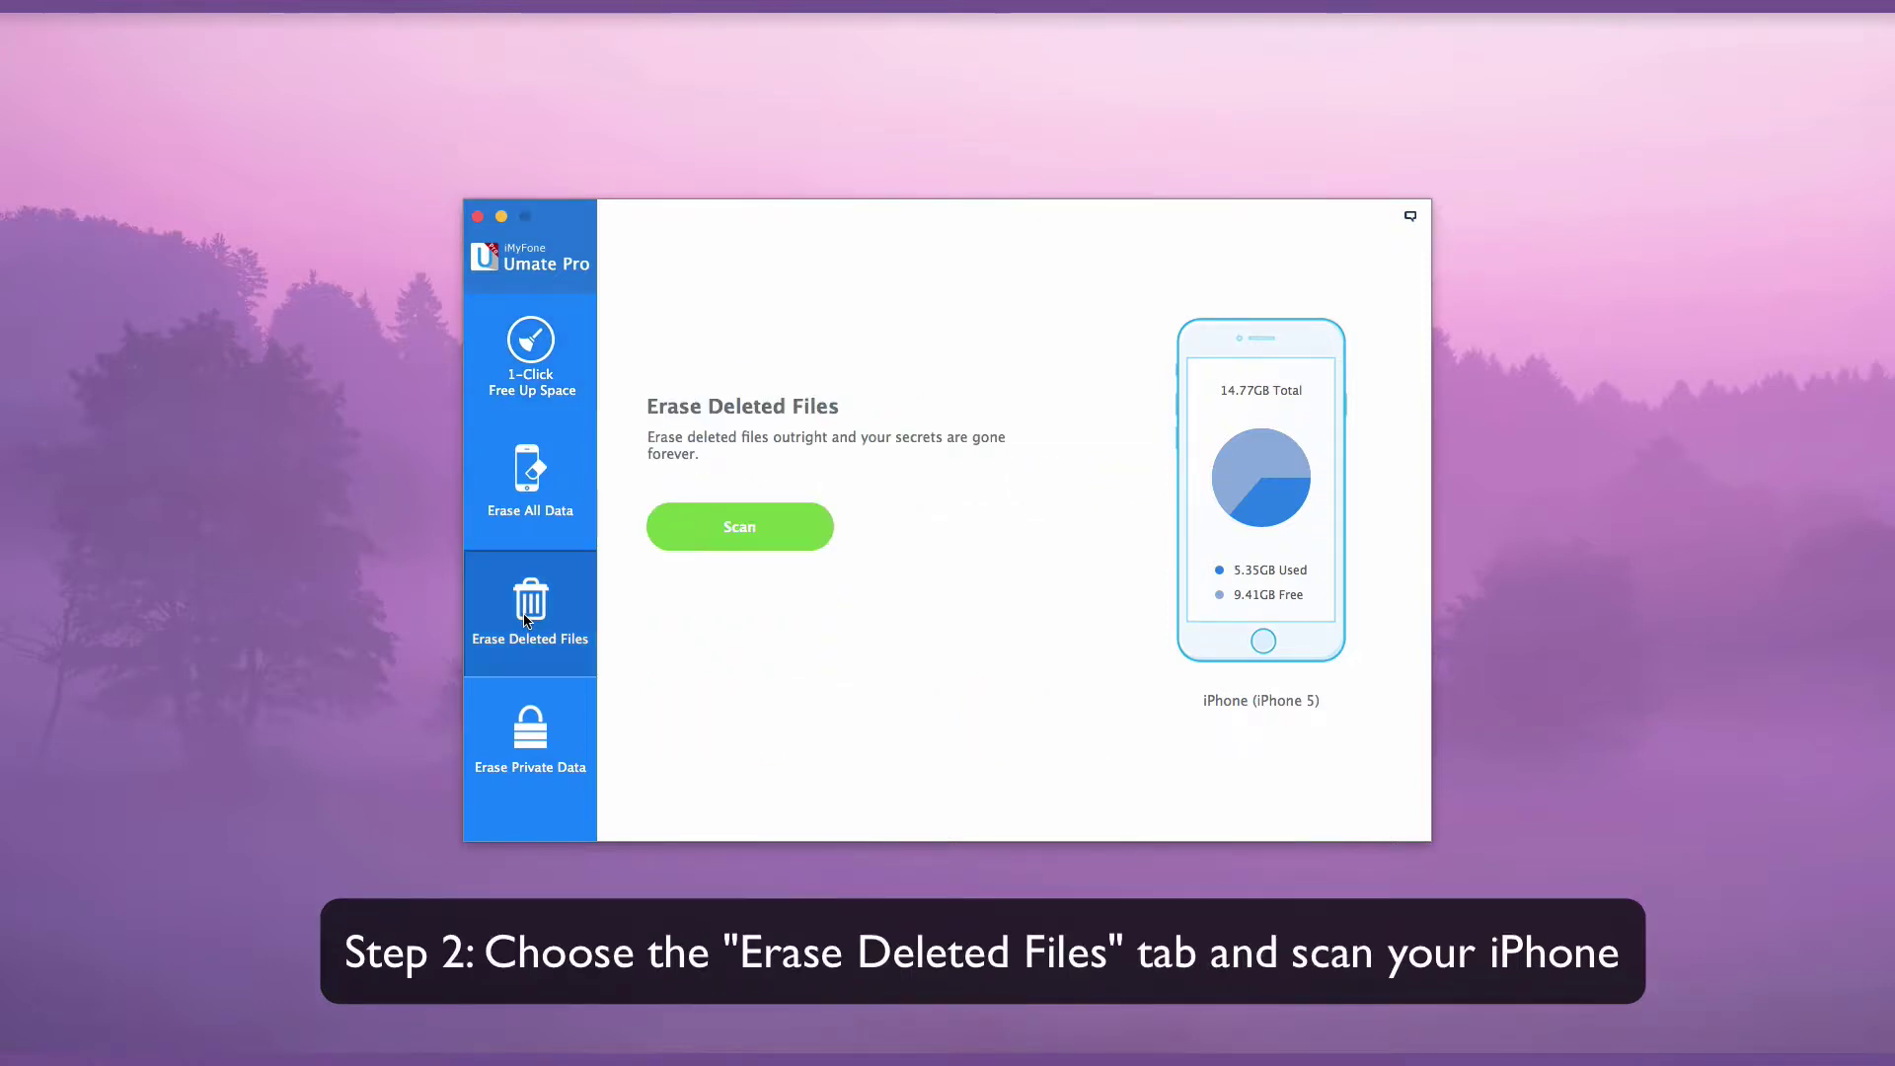
{"action": "left_click", "coordinate": [742, 533]}
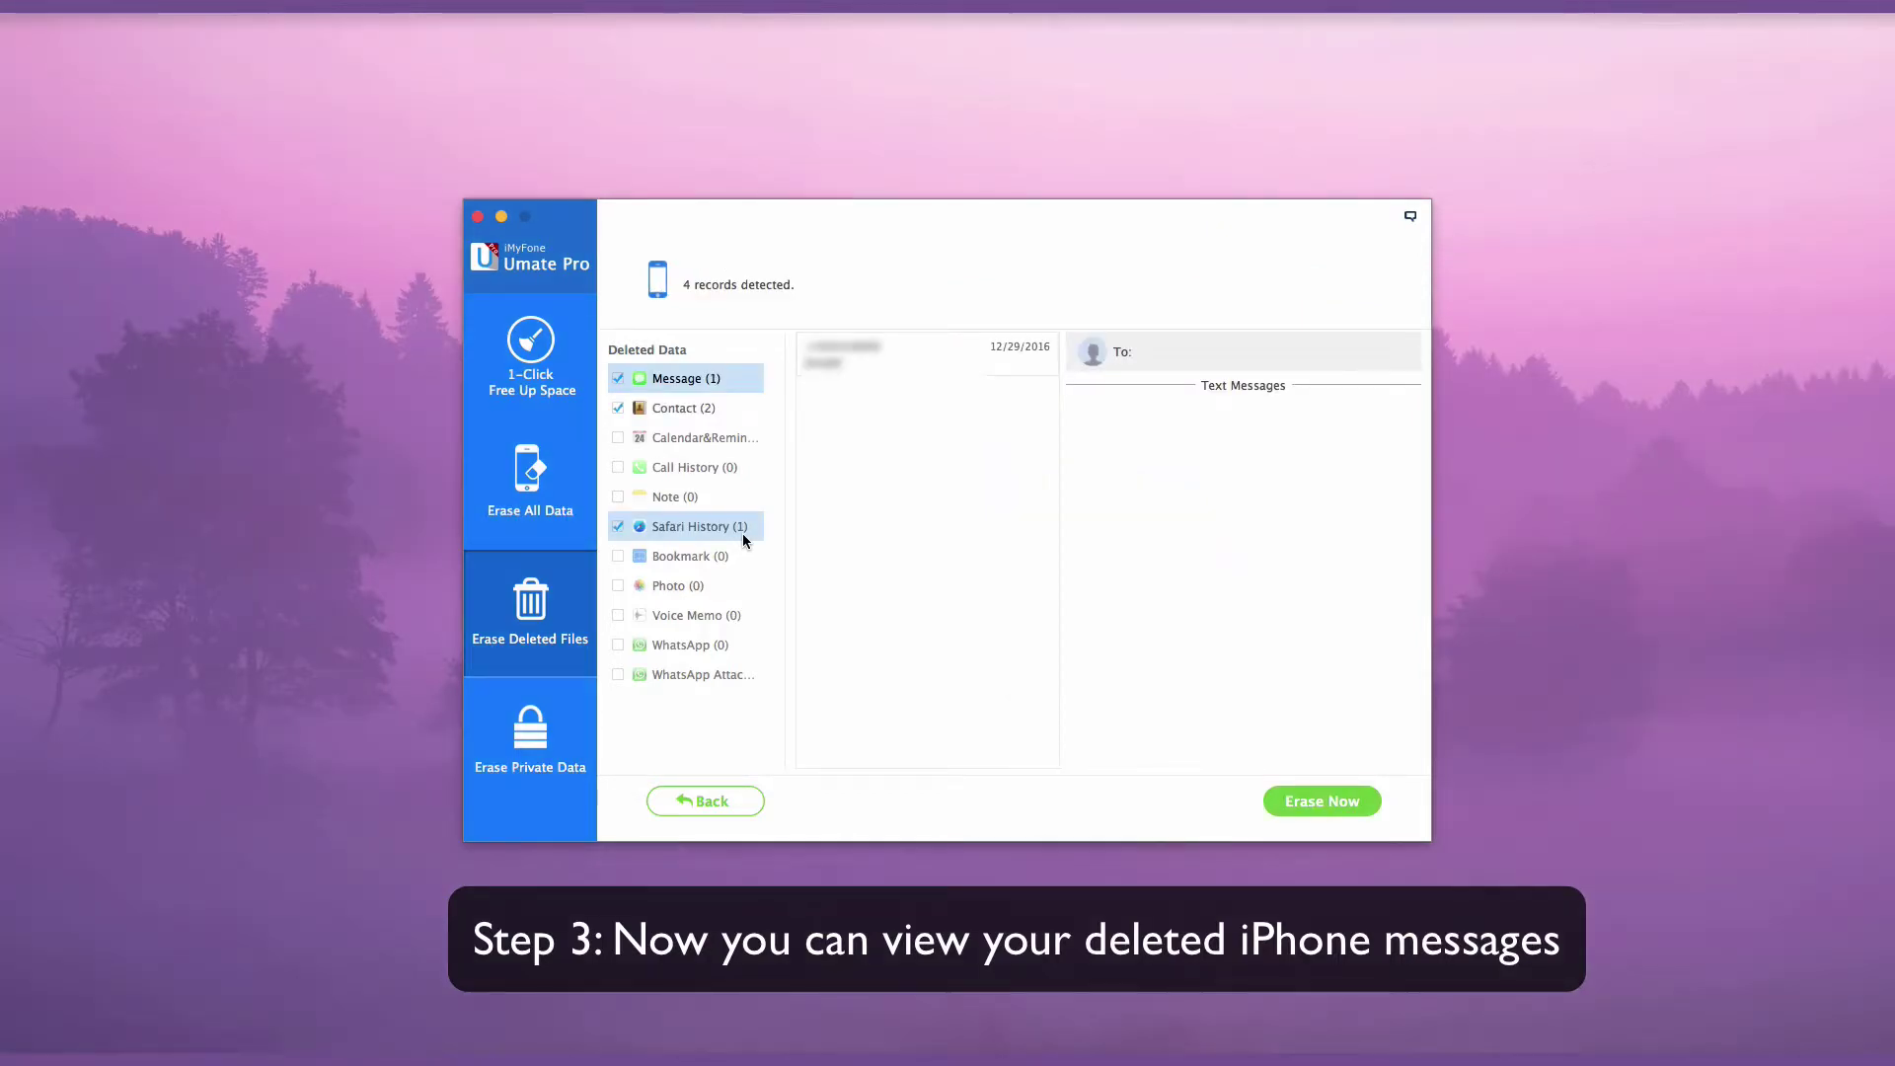
Leave Contact and Safari History out and start erasing only the message record
{"action": "left_click", "coordinate": [618, 408]}
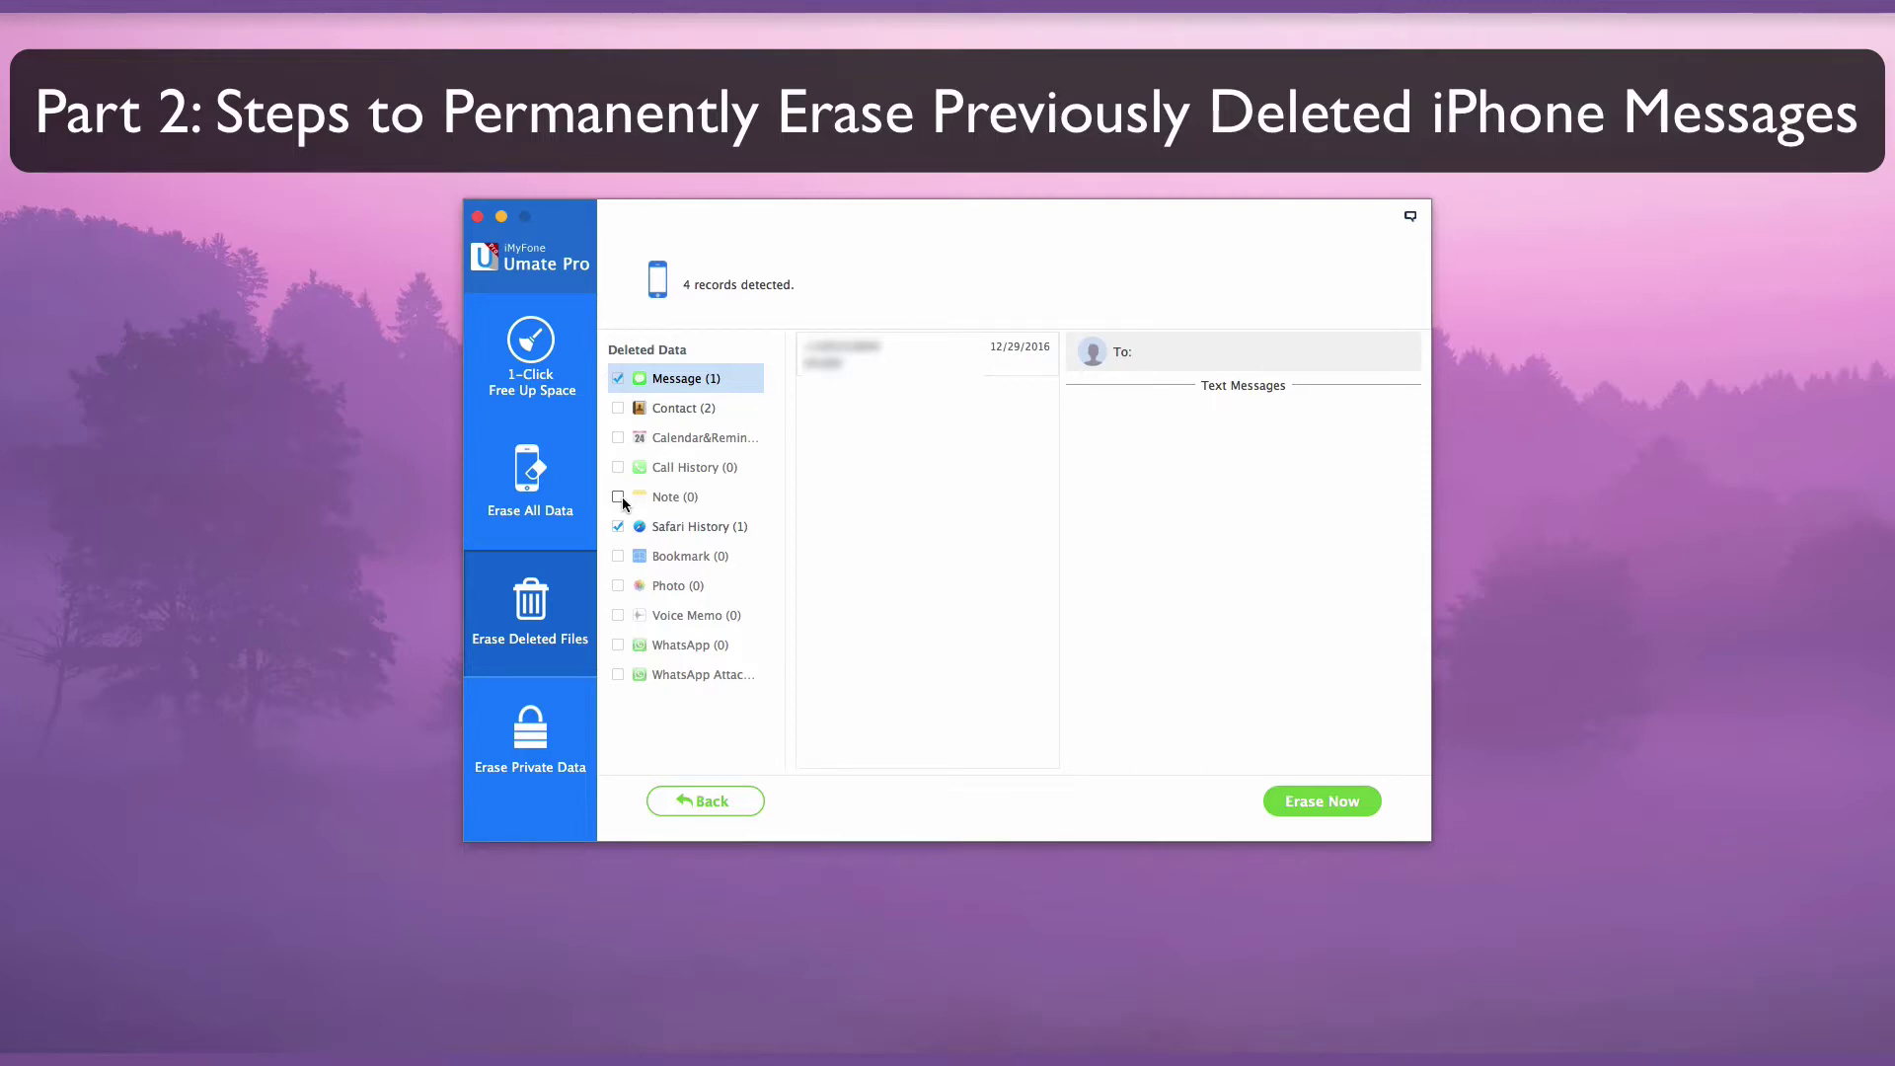
{"action": "left_click", "coordinate": [616, 526]}
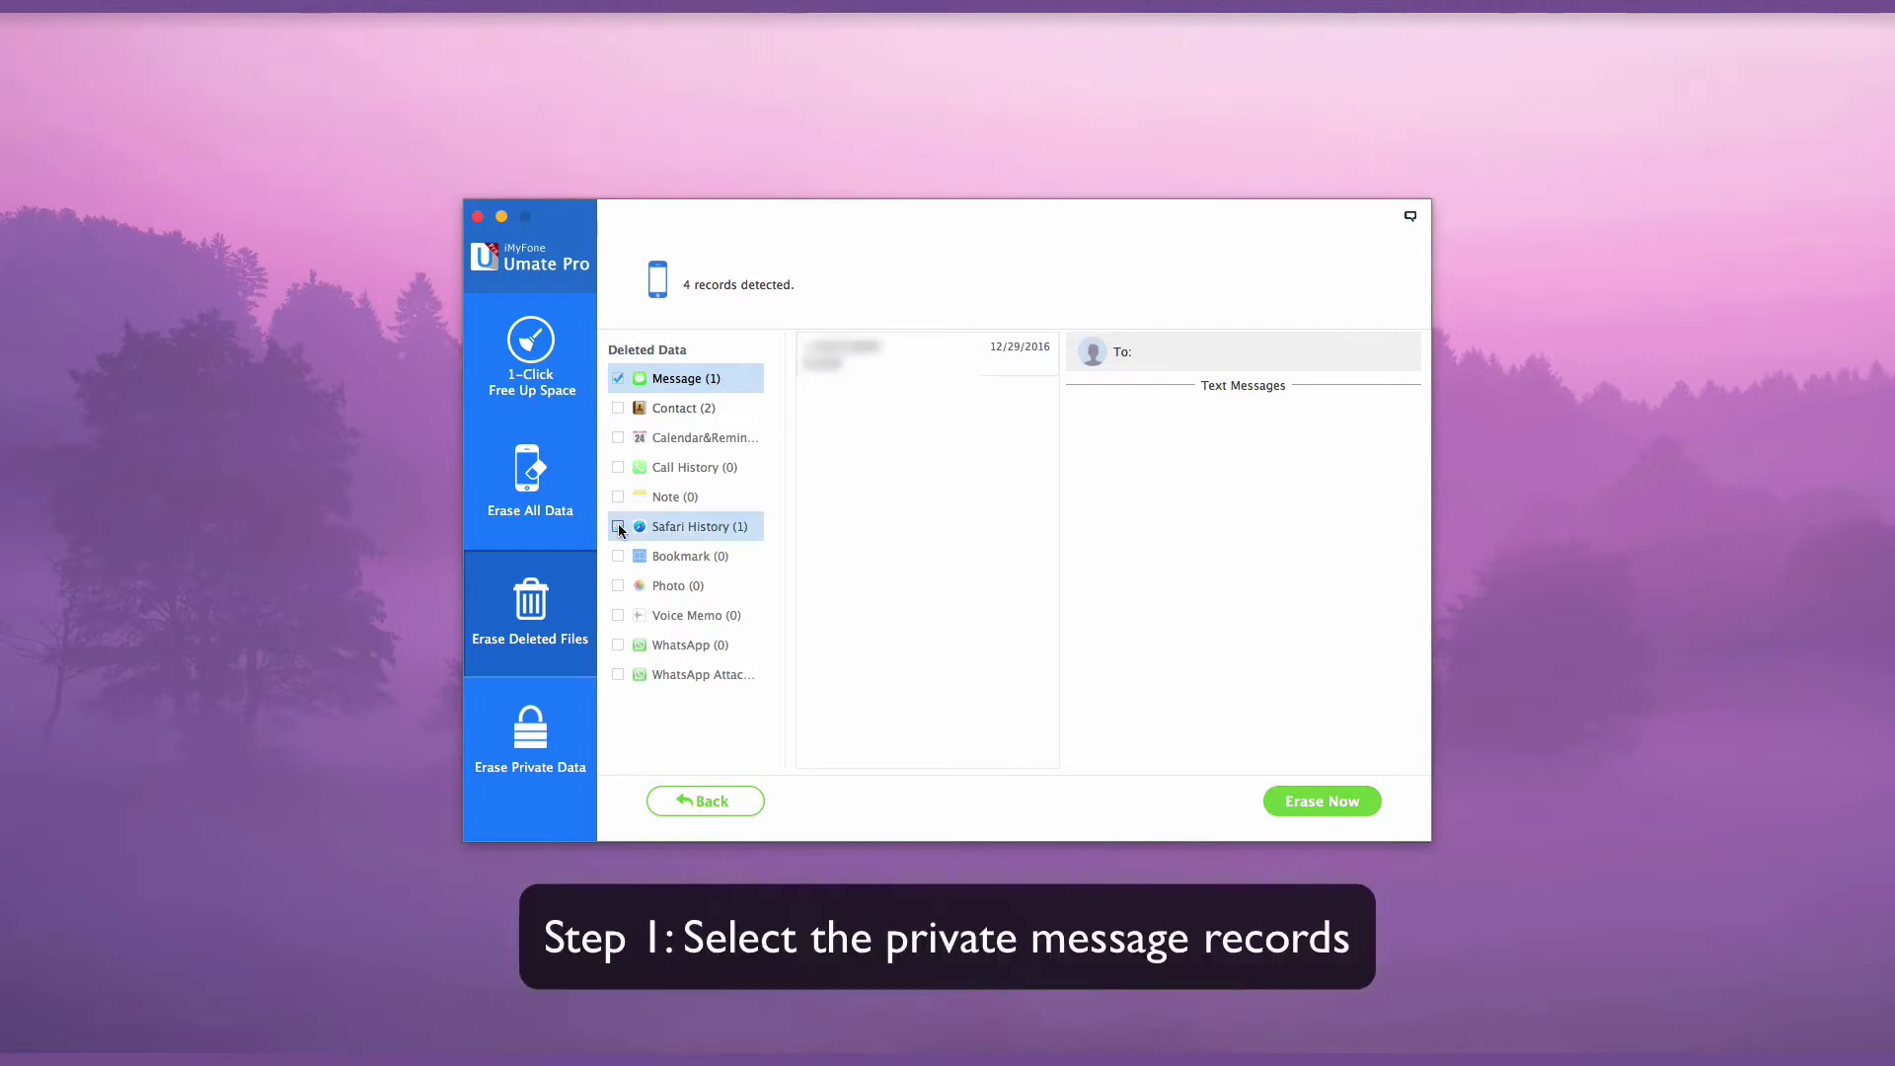
{"action": "left_click", "coordinate": [1353, 806]}
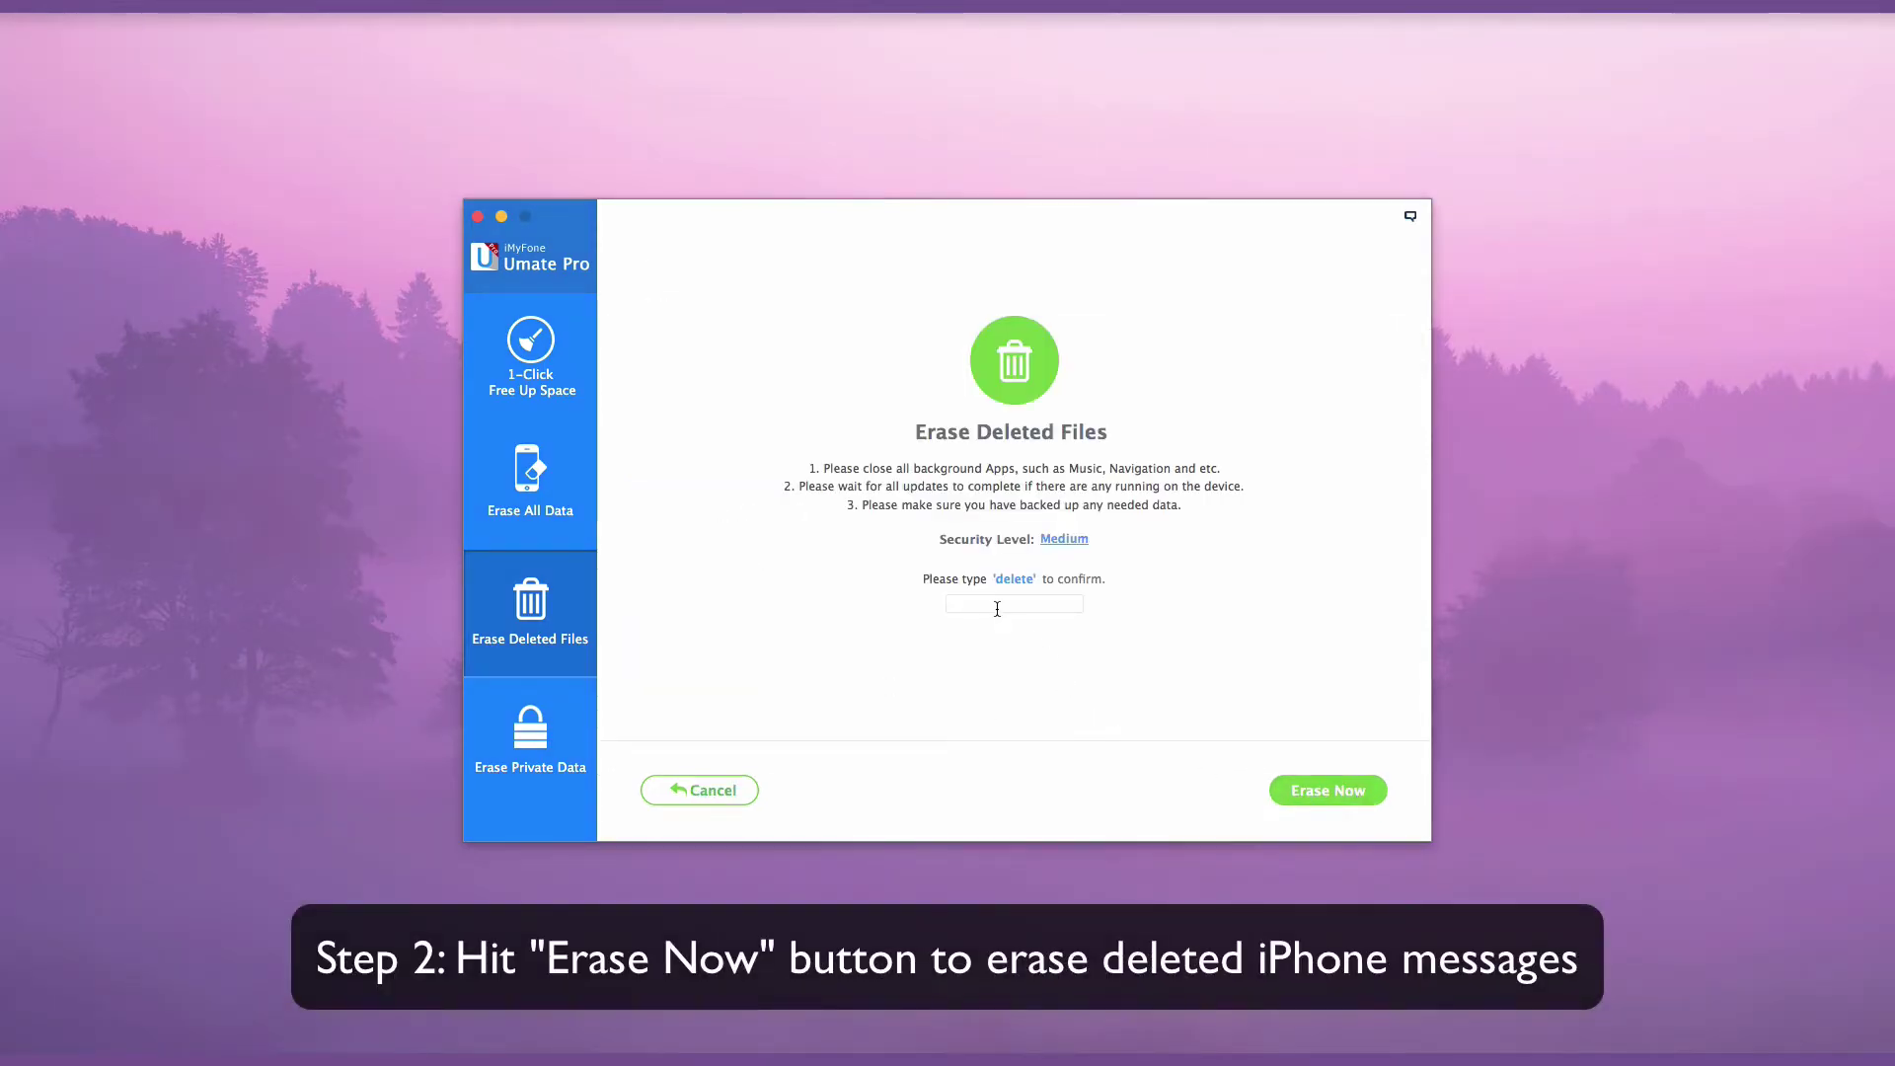
Confirm with the word 'delete' and proceed with the permanent erasure
{"action": "left_click", "coordinate": [996, 606]}
{"action": "type", "text": "delete"}
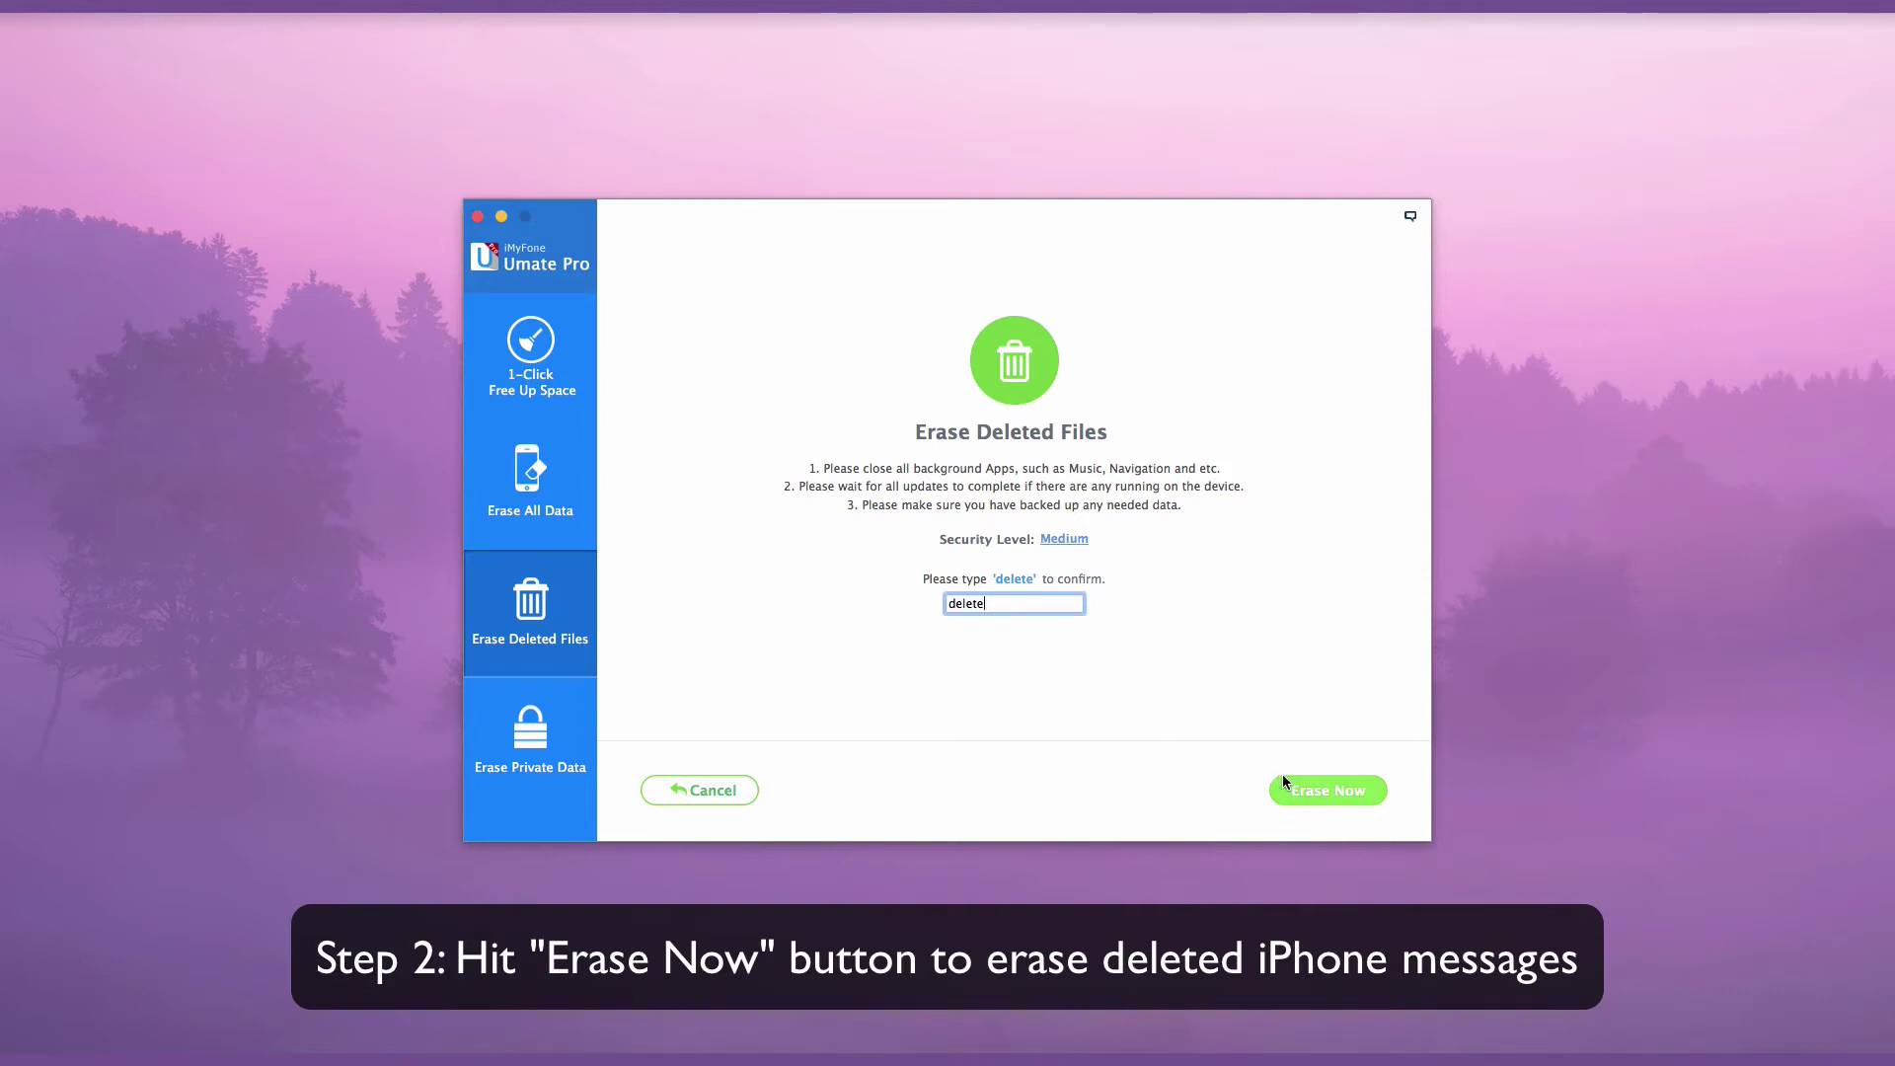
{"action": "left_click", "coordinate": [1305, 788]}
{"action": "left_click", "coordinate": [1034, 592]}
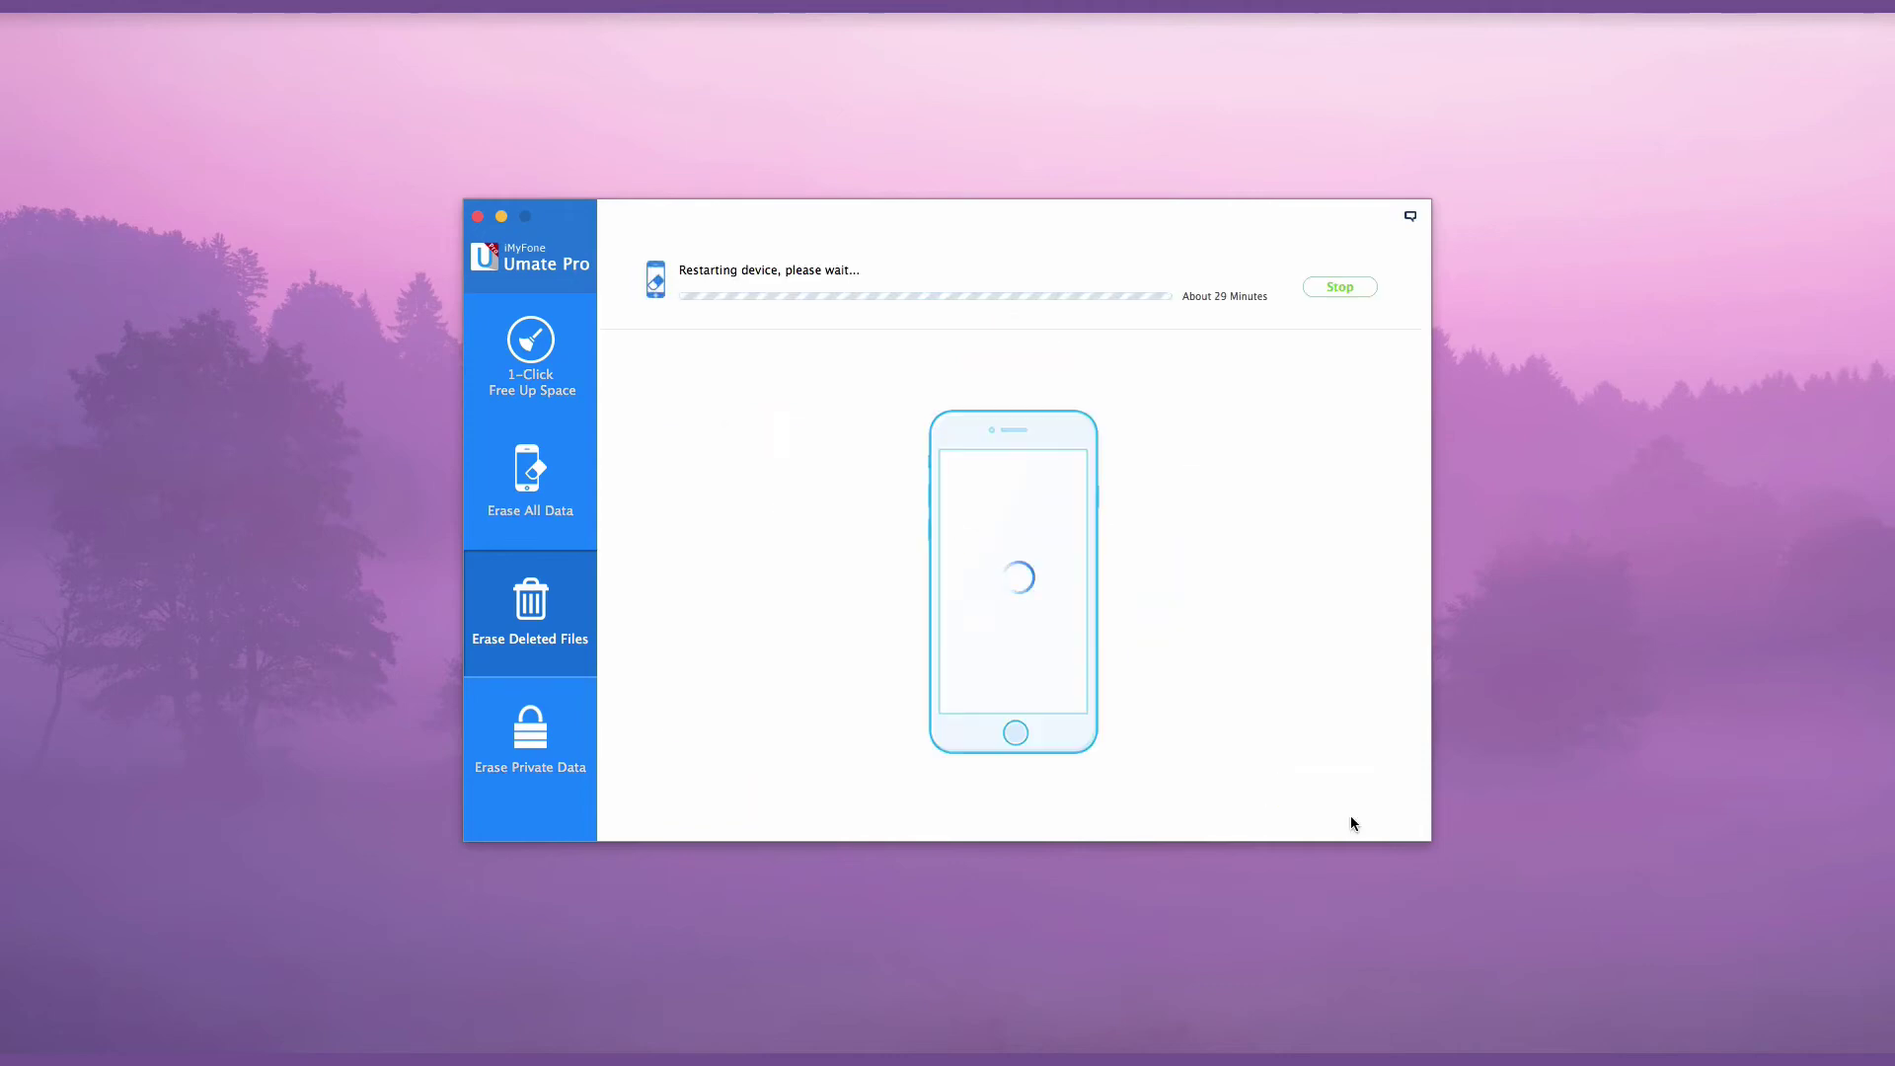